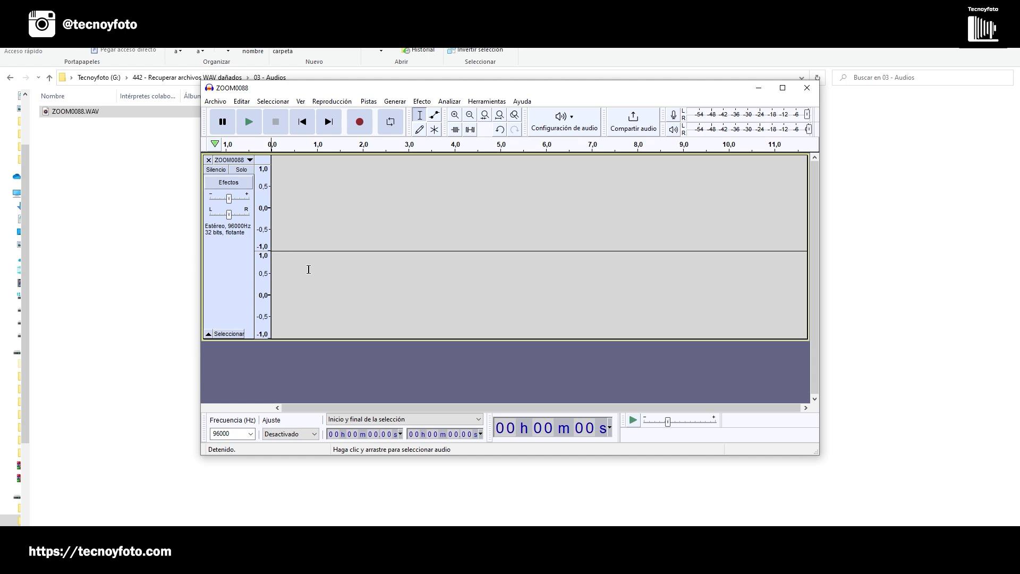
Close the ZOOM0088 audio project without saving its changes
{"action": "left_click", "coordinate": [817, 94]}
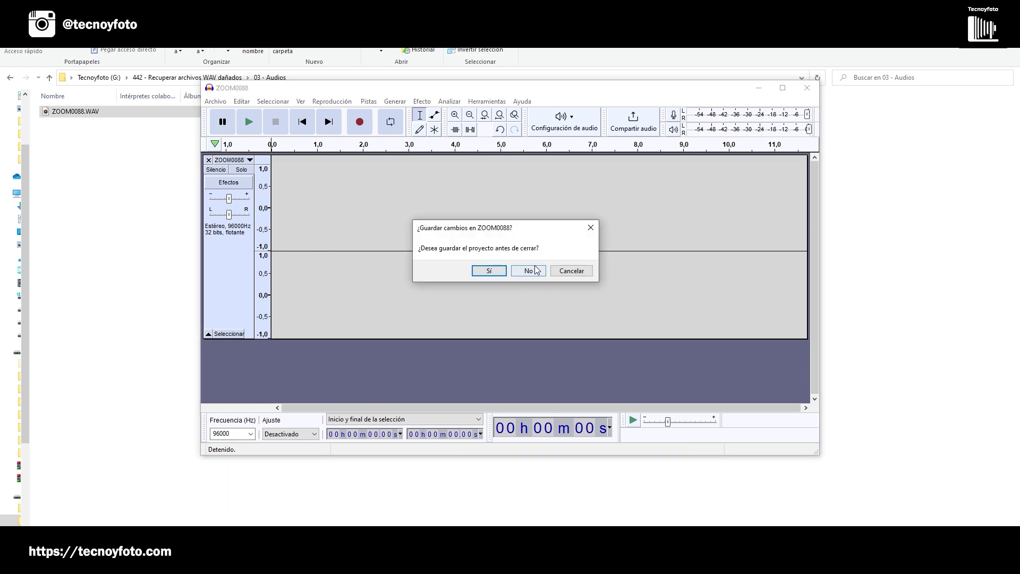
{"action": "left_click", "coordinate": [532, 273]}
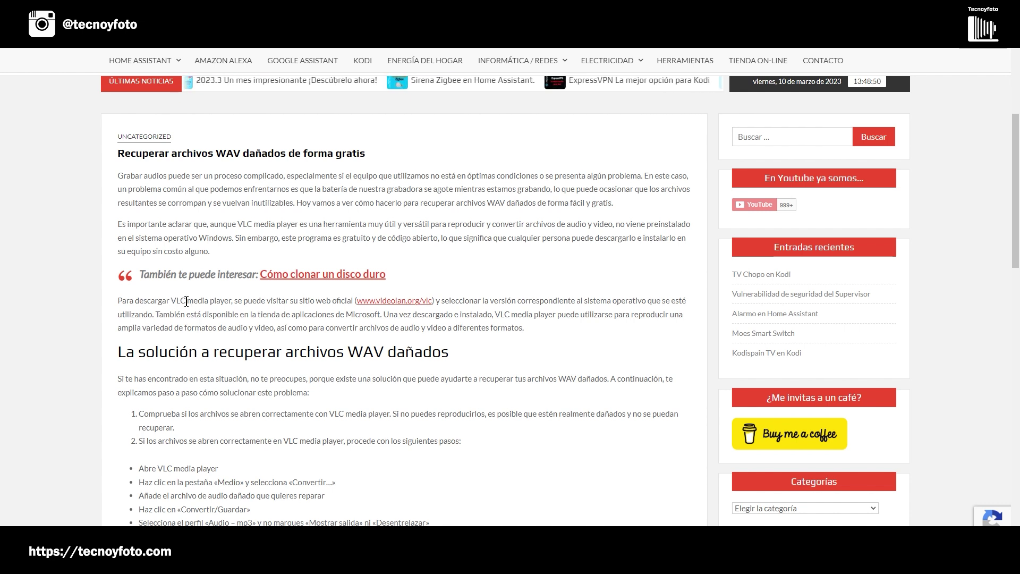
Download the VLC 3.0.18 installer for Windows 64-bit from the VideoLAN site linked in the article, saving it in Descargas
{"action": "left_click", "coordinate": [396, 300]}
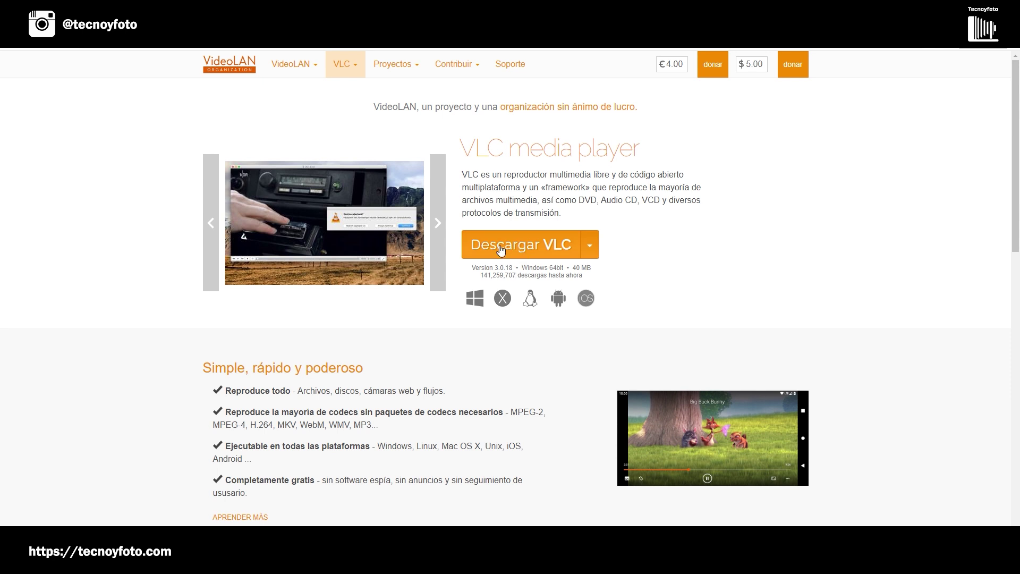
{"action": "left_click", "coordinate": [522, 252]}
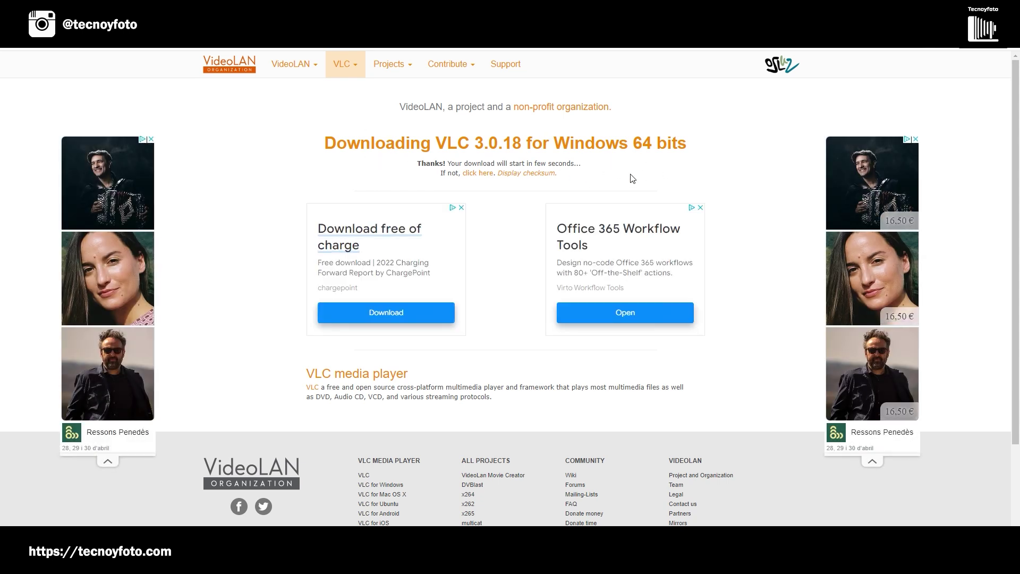
{"action": "left_click_drag", "start_coordinate": [445, 50], "coordinate": [501, 358]}
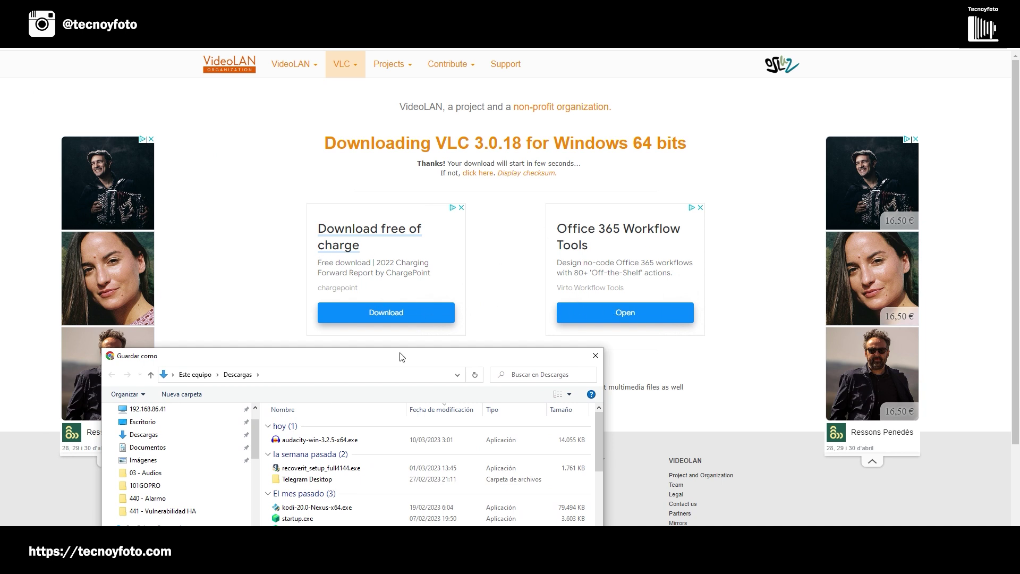
{"action": "left_click_drag", "start_coordinate": [372, 355], "coordinate": [389, 119]}
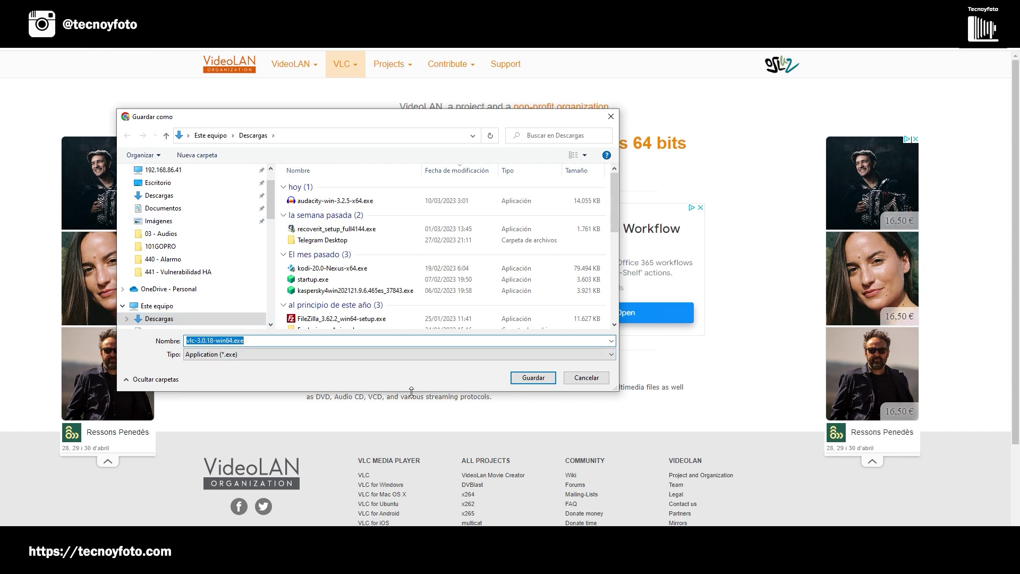
{"action": "left_click", "coordinate": [531, 379]}
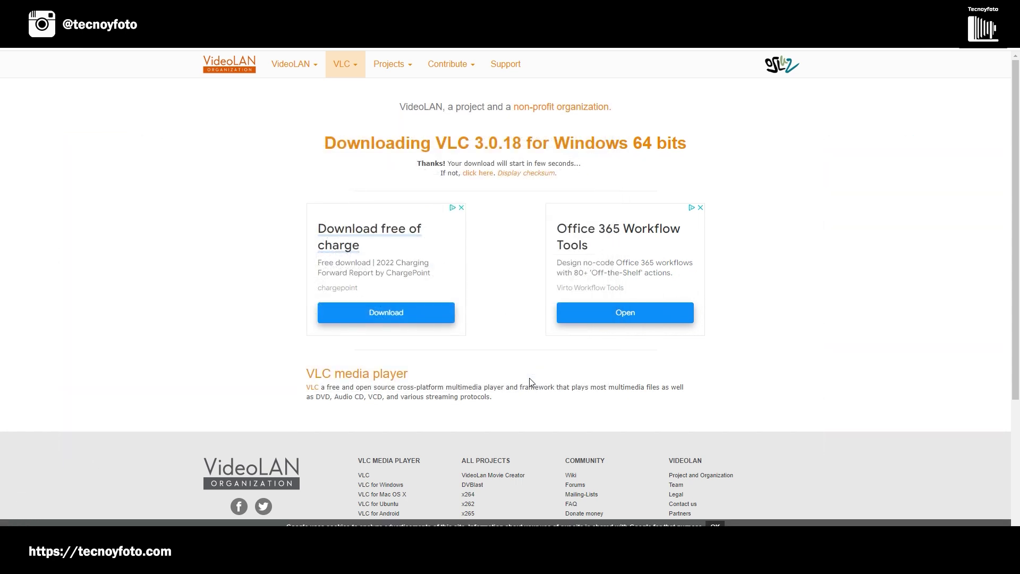
Try to run the downloaded vlc-3.0.18-win64.exe installer, allowing it to make changes to the device
{"action": "left_click", "coordinate": [50, 514]}
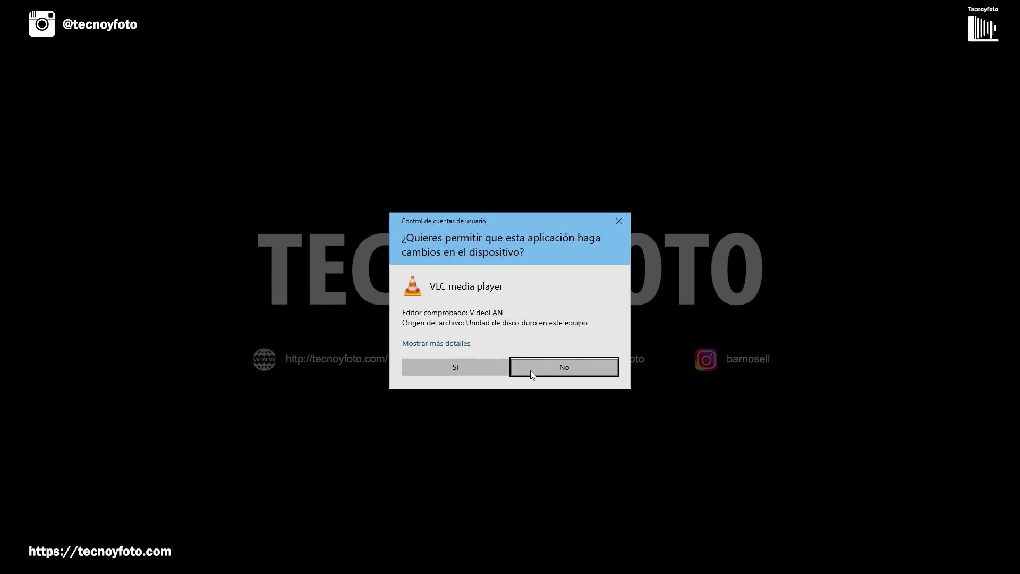
{"action": "left_click", "coordinate": [455, 367]}
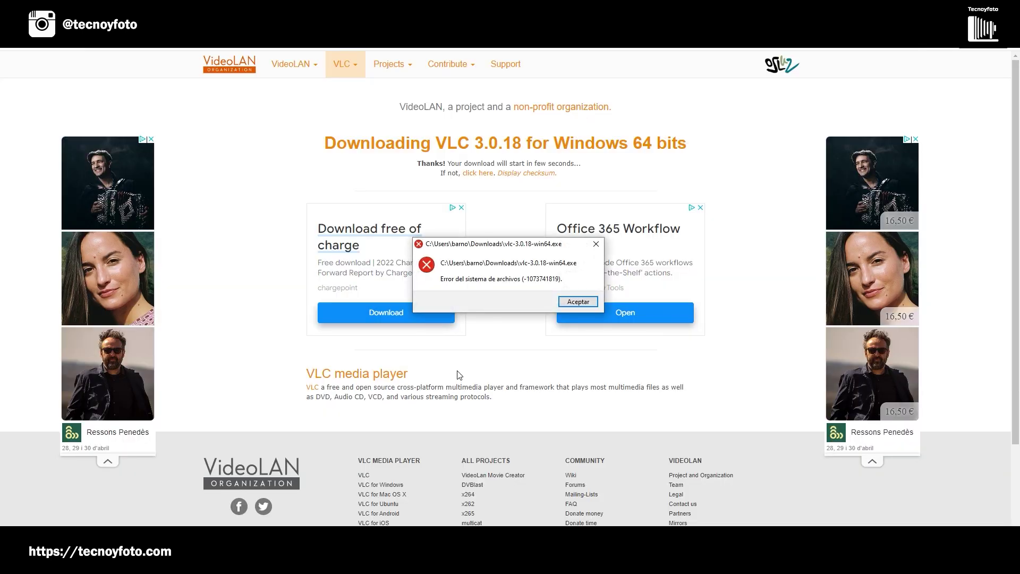
{"action": "left_click", "coordinate": [580, 303]}
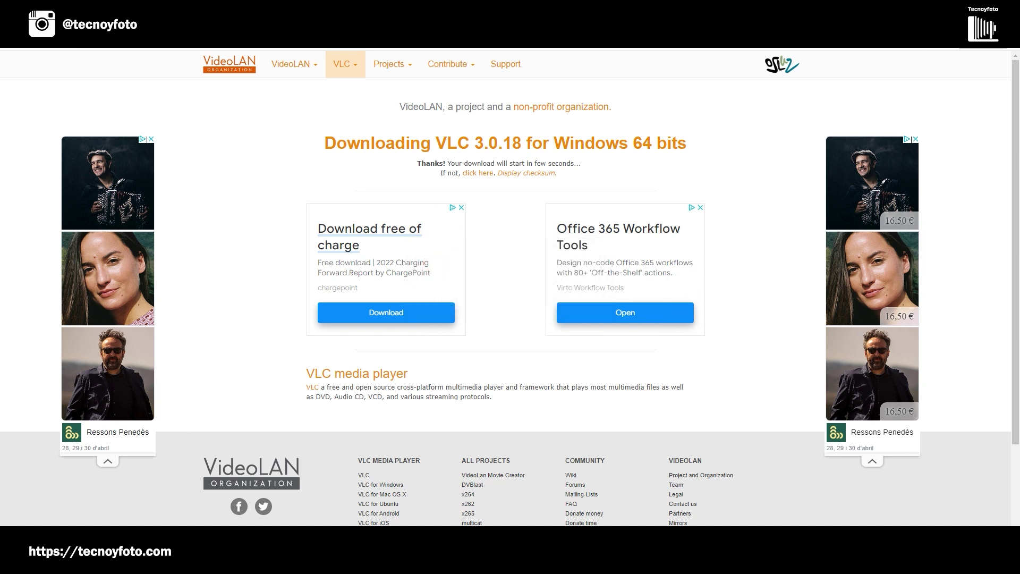
Launch the installed VLC media player and position its window over the folder with the damaged audio file
{"action": "key", "text": "super"}
{"action": "type", "text": "v"}
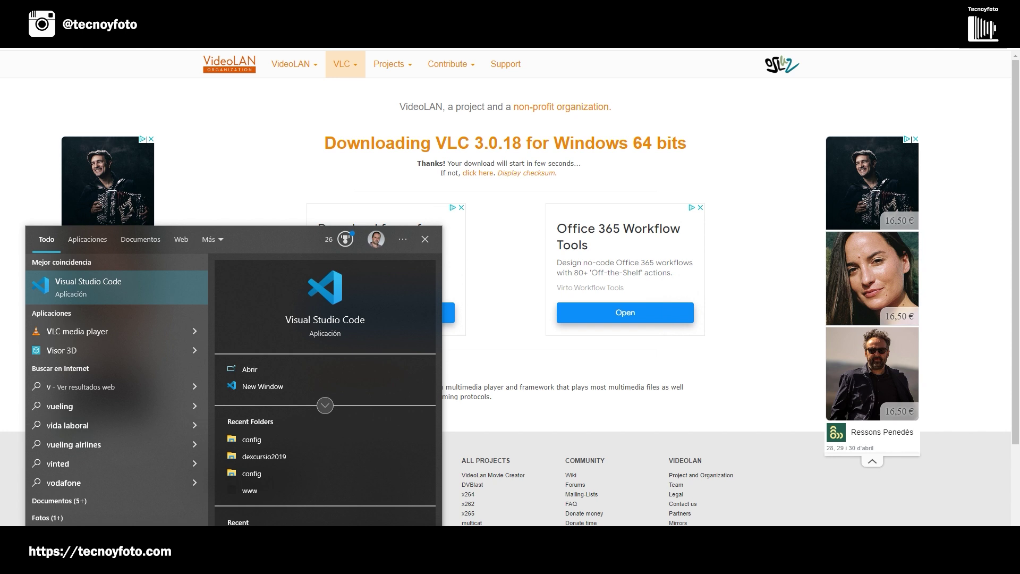
{"action": "left_click", "coordinate": [80, 333]}
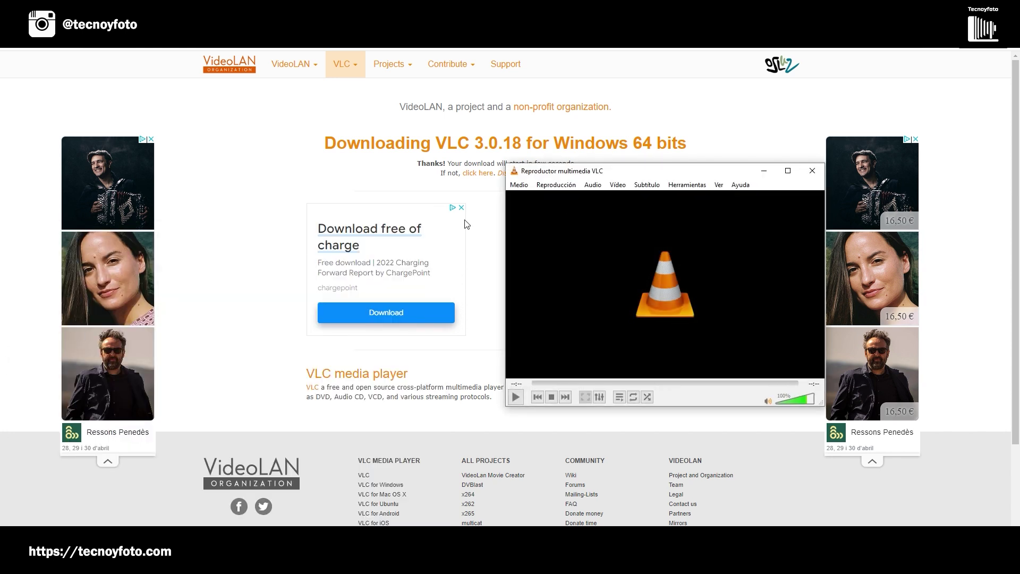
{"action": "left_click_drag", "start_coordinate": [667, 171], "coordinate": [518, 172]}
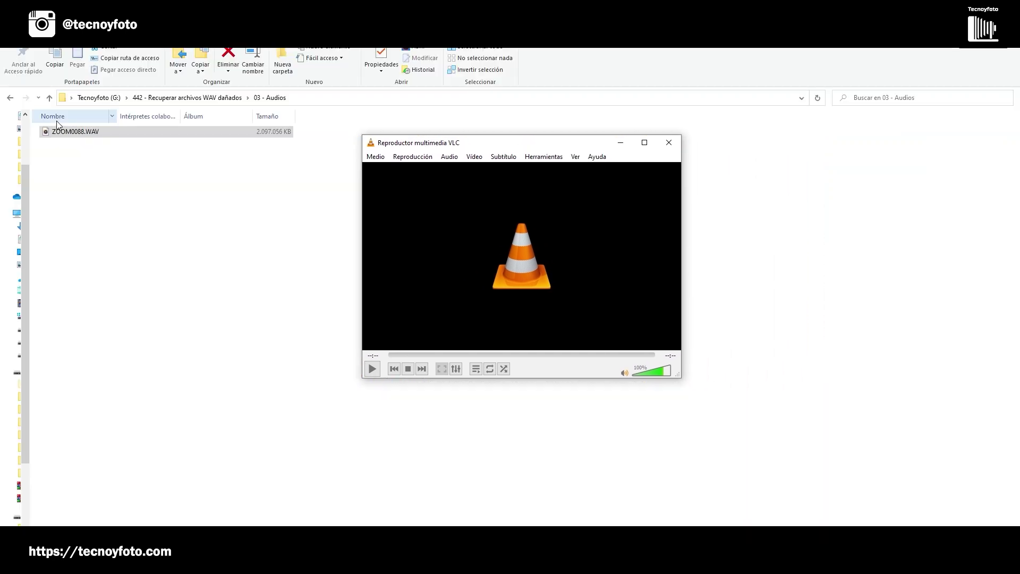
Test-play ZOOM0088.WAV from the 03 - Audios folder in VLC, checking its duration, and stop playback
{"action": "left_click_drag", "start_coordinate": [57, 133], "coordinate": [439, 258]}
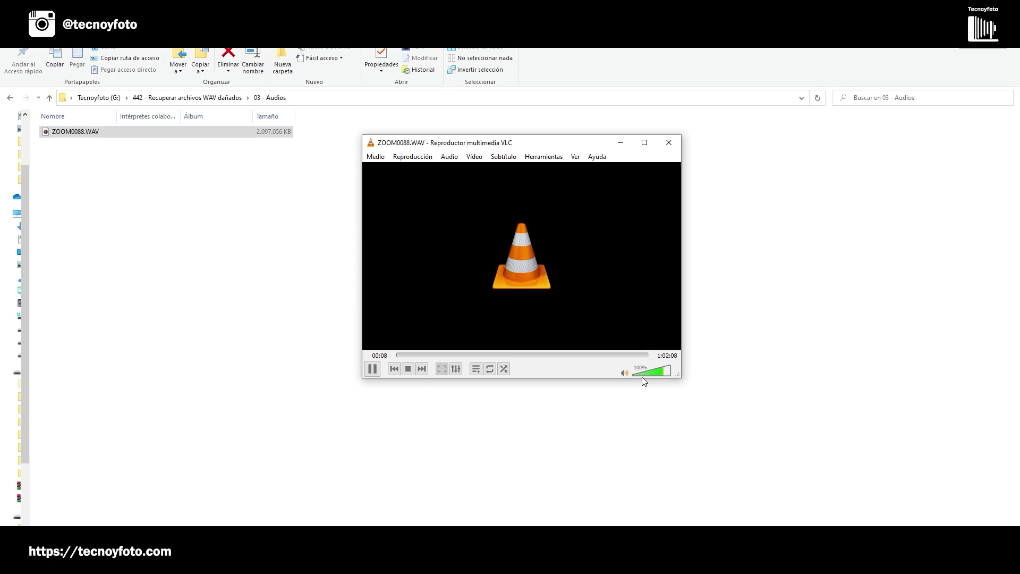
{"action": "left_click", "coordinate": [410, 369]}
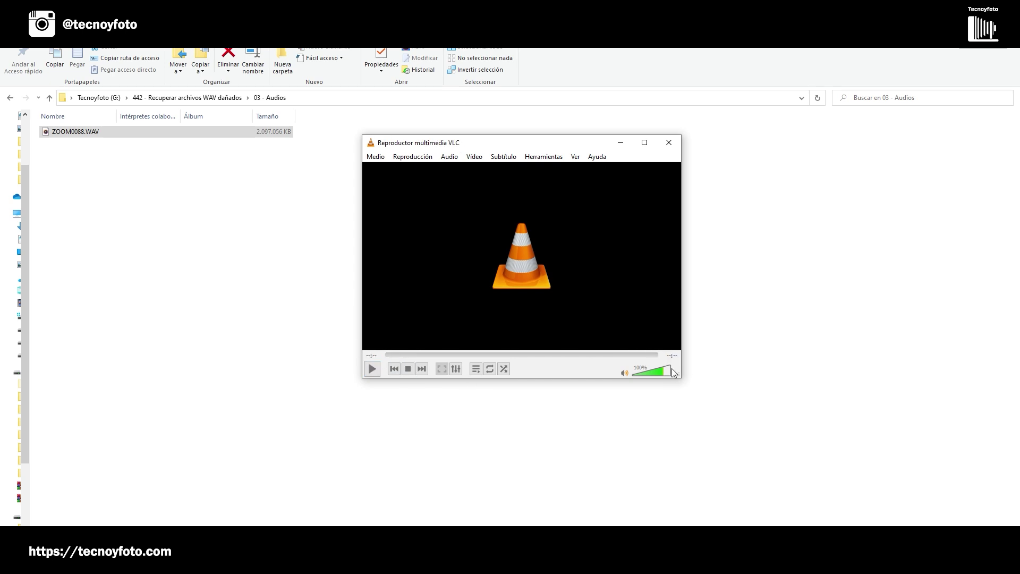
{"action": "left_click", "coordinate": [377, 371]}
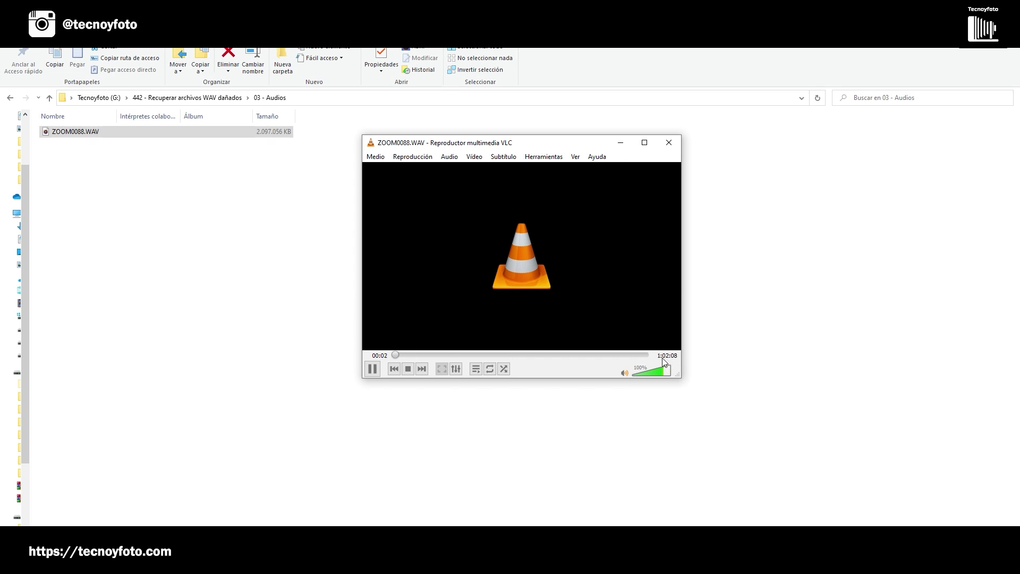
{"action": "left_click", "coordinate": [408, 369]}
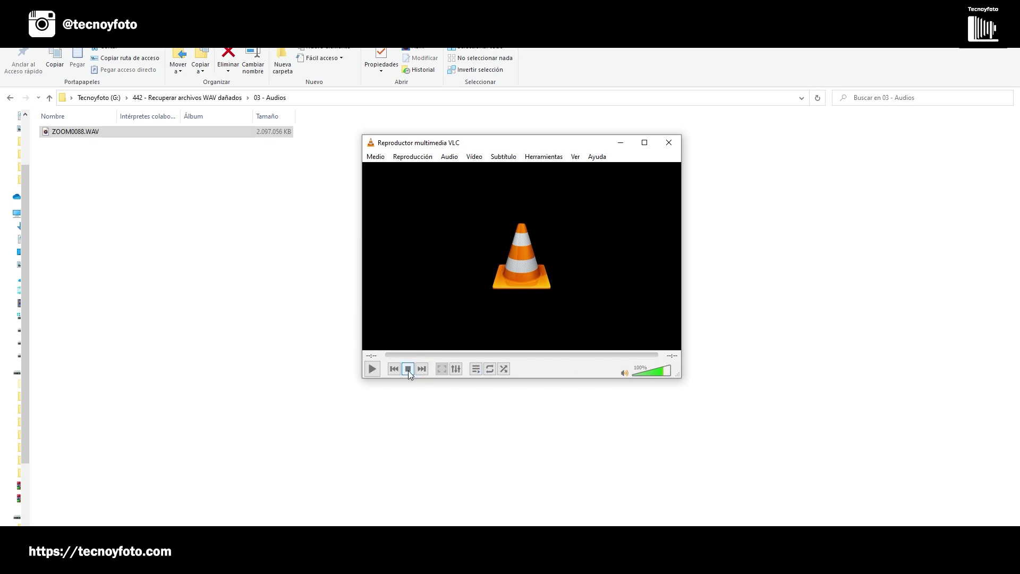
{"action": "left_click", "coordinate": [300, 266]}
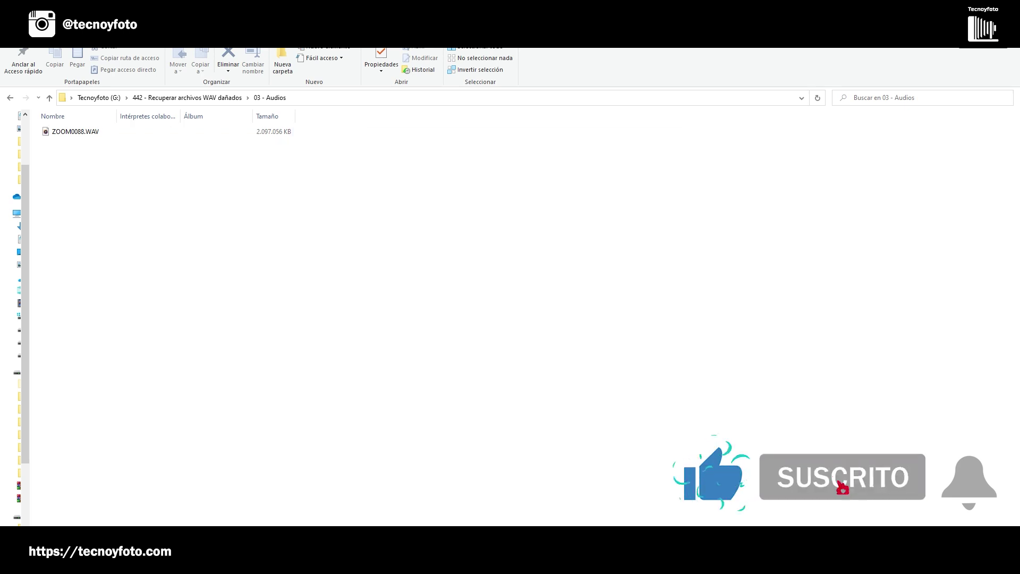
Start a media conversion in VLC and add ZOOM0088.WAV from the 03 - Audios folder as the source
{"action": "left_click", "coordinate": [366, 157]}
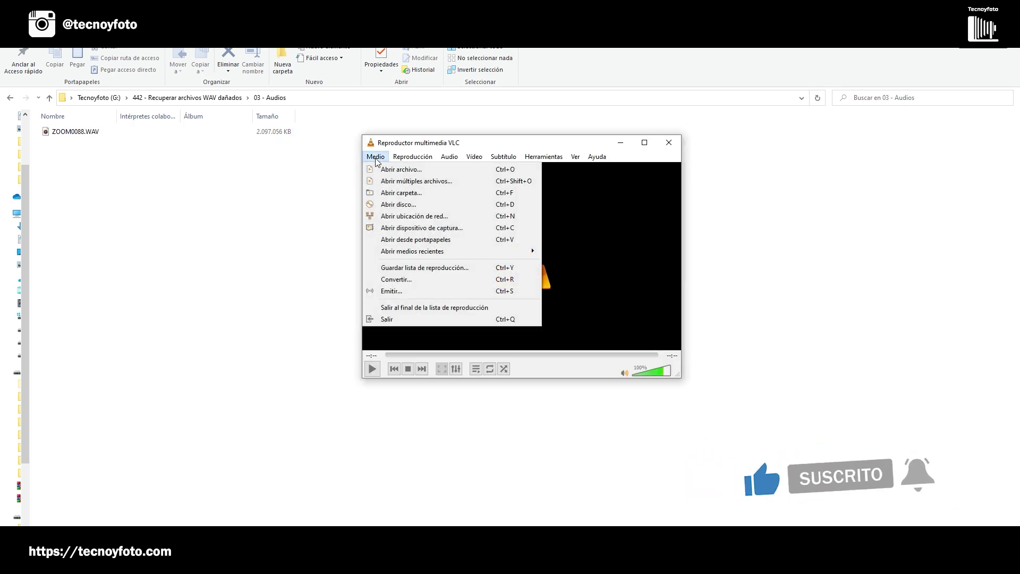
{"action": "left_click", "coordinate": [401, 281]}
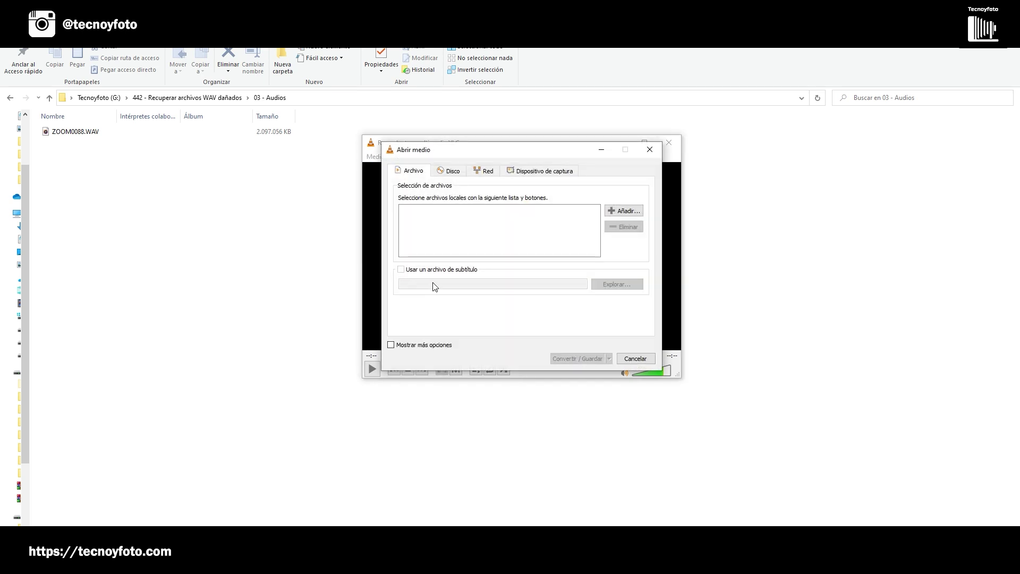
{"action": "left_click", "coordinate": [627, 212]}
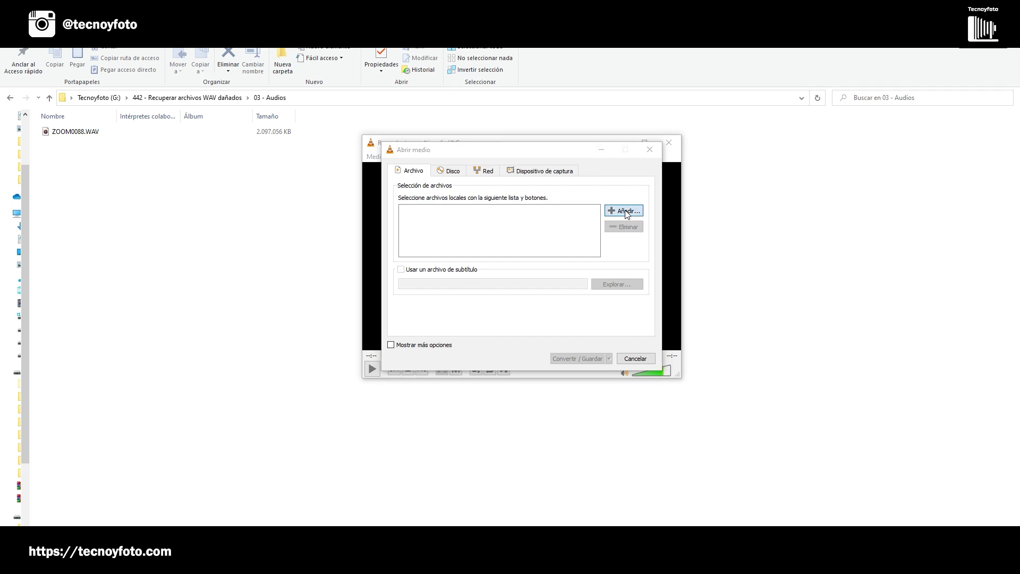
{"action": "left_click", "coordinate": [477, 242]}
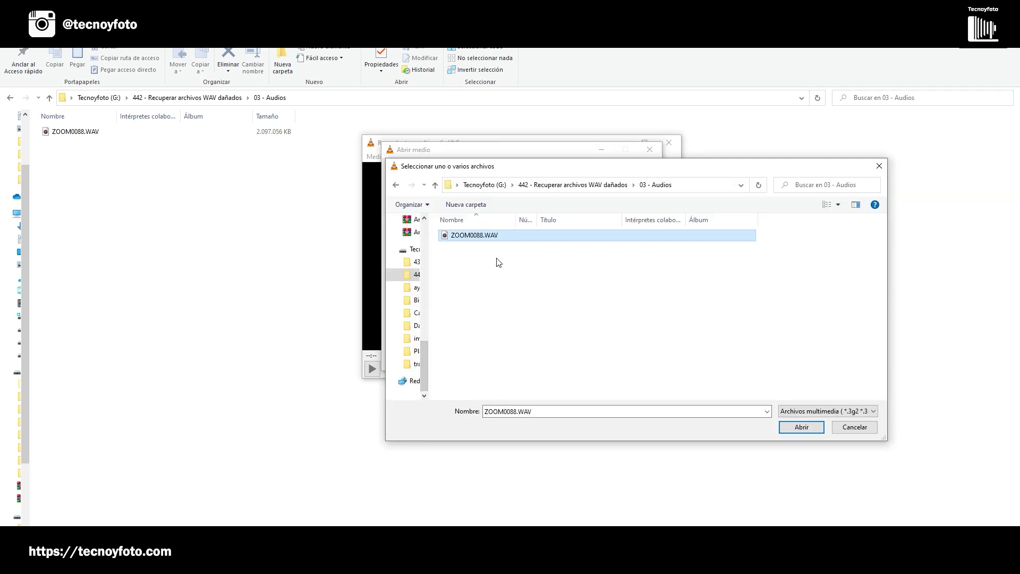
{"action": "left_click", "coordinate": [798, 428]}
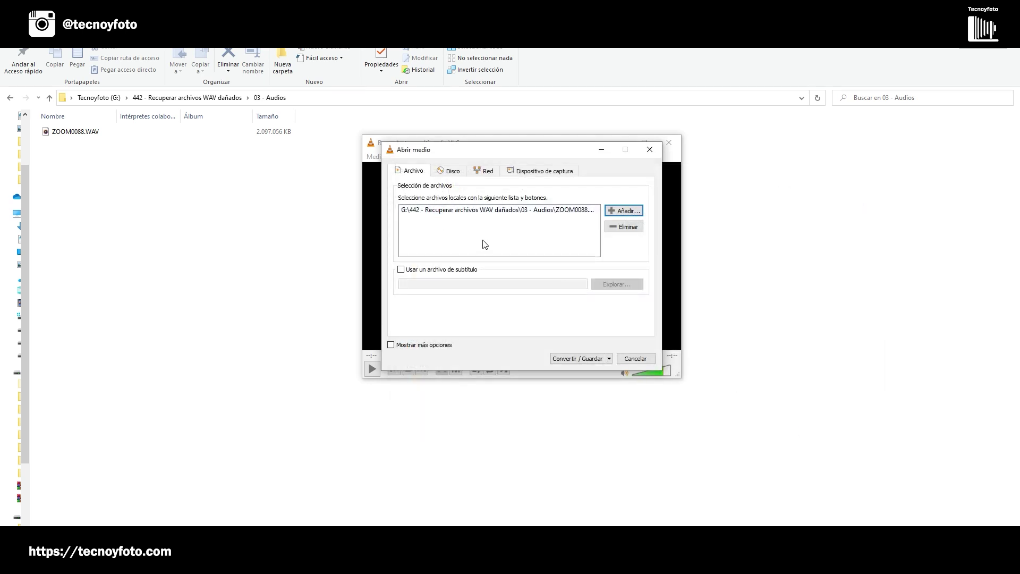
Save the Audio - MP3 conversion profile with WAV encapsulation, no video, and the WAV audio codec at 224 kb/s, 2 channels and 44100 Hz
{"action": "left_click", "coordinate": [606, 360]}
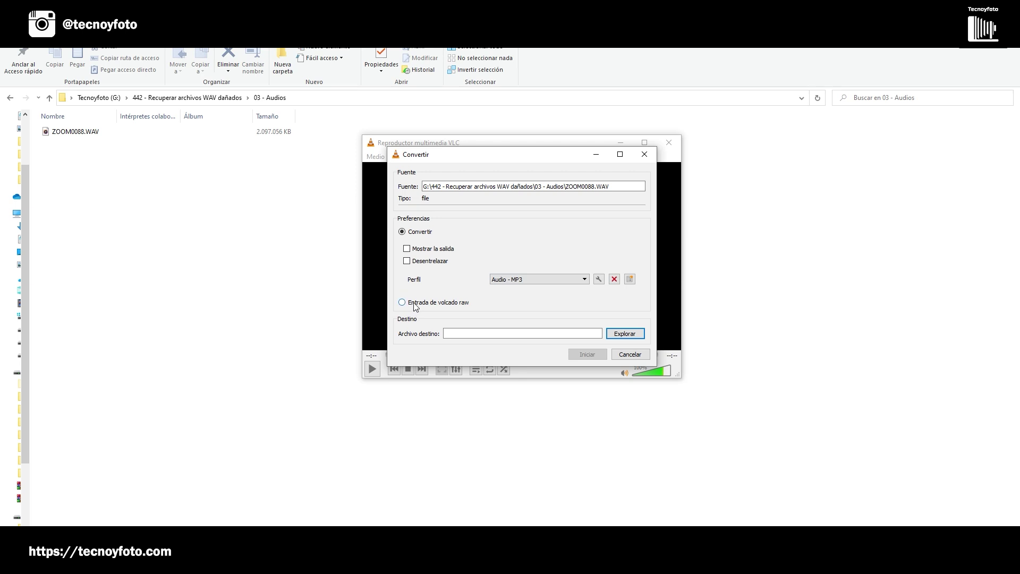
{"action": "left_click", "coordinate": [599, 279]}
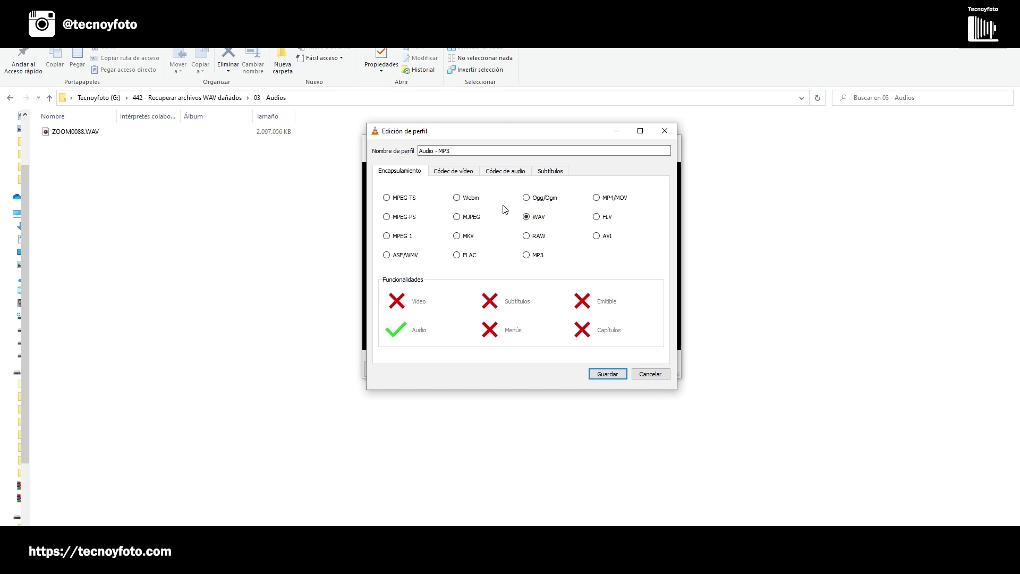
{"action": "left_click", "coordinate": [462, 173]}
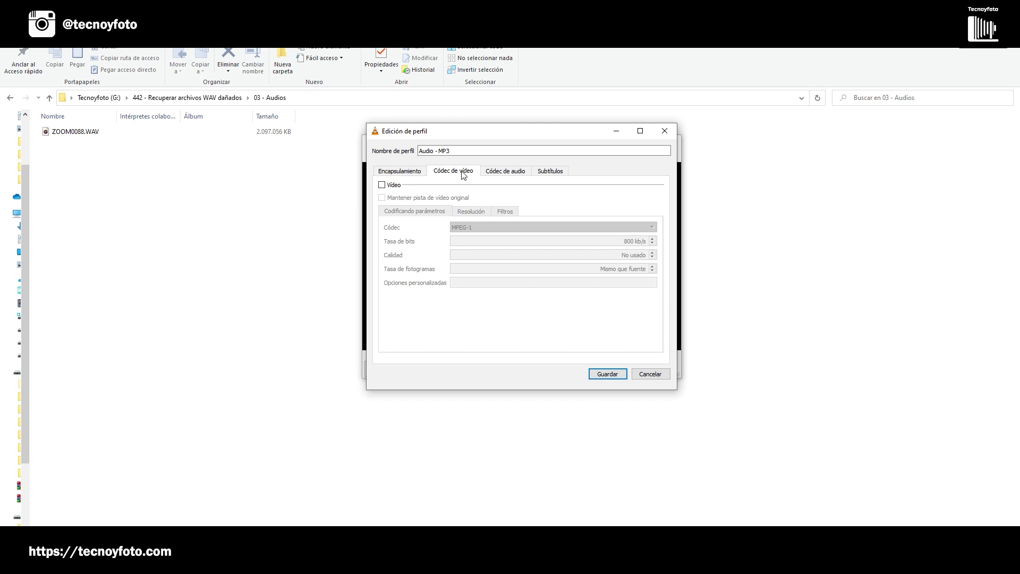
{"action": "left_click", "coordinate": [506, 172]}
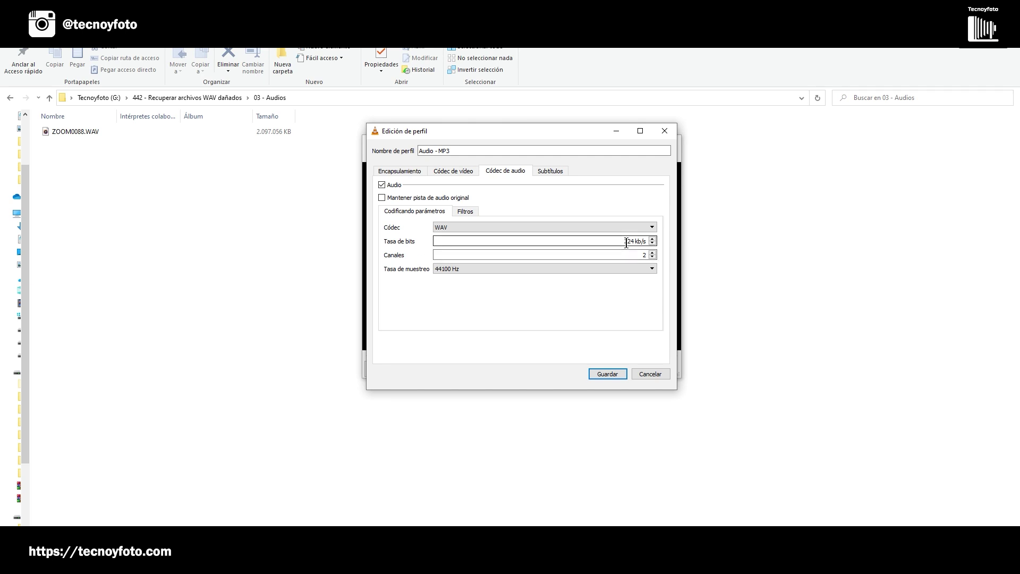
{"action": "left_click", "coordinate": [642, 255]}
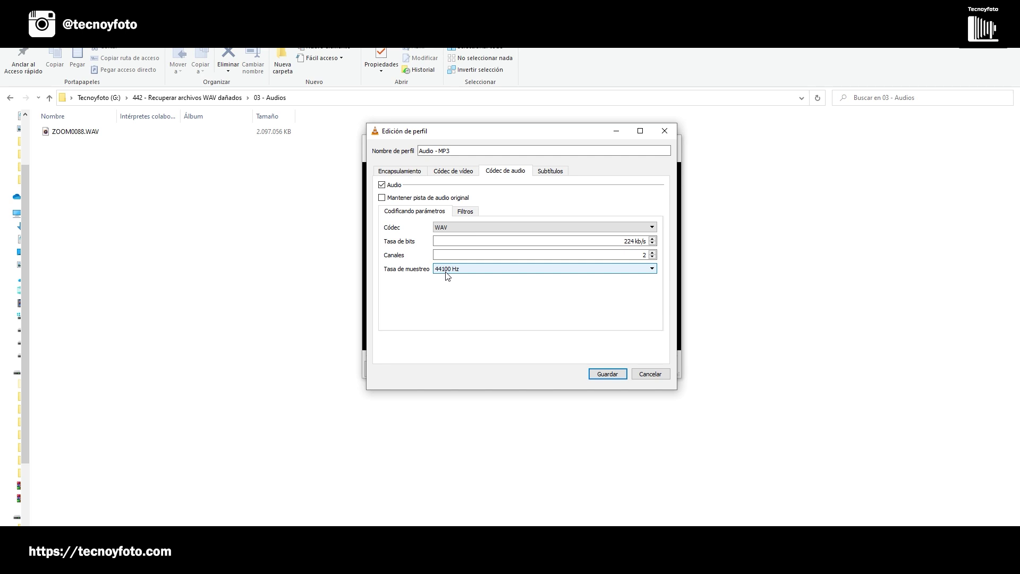
{"action": "left_click", "coordinate": [606, 376]}
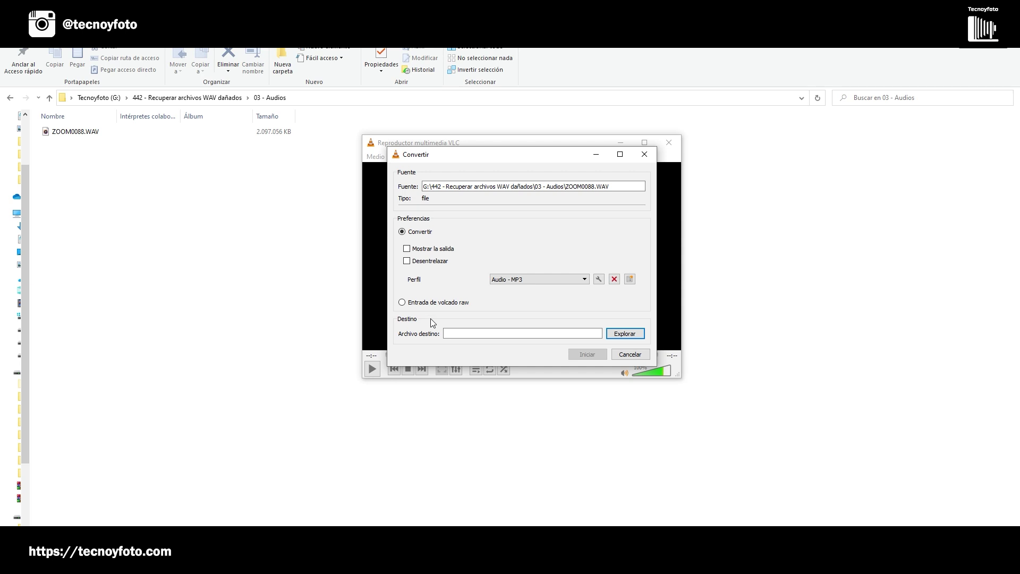
Set the destination file to ZOOM0088_recuperado.WAV in the 03 - Audios folder and run the conversion
{"action": "left_click", "coordinate": [626, 334]}
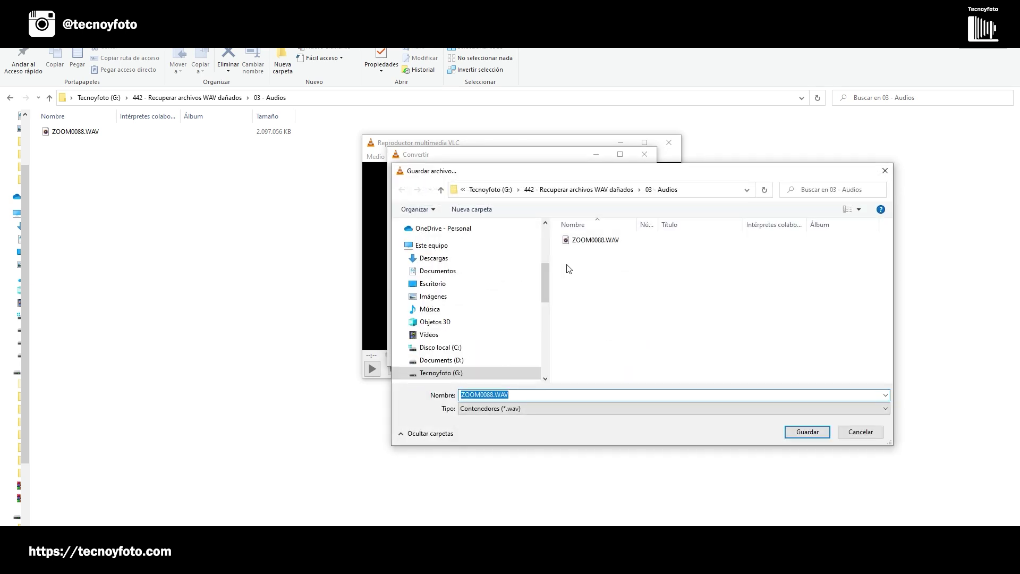
{"action": "left_click", "coordinate": [493, 394]}
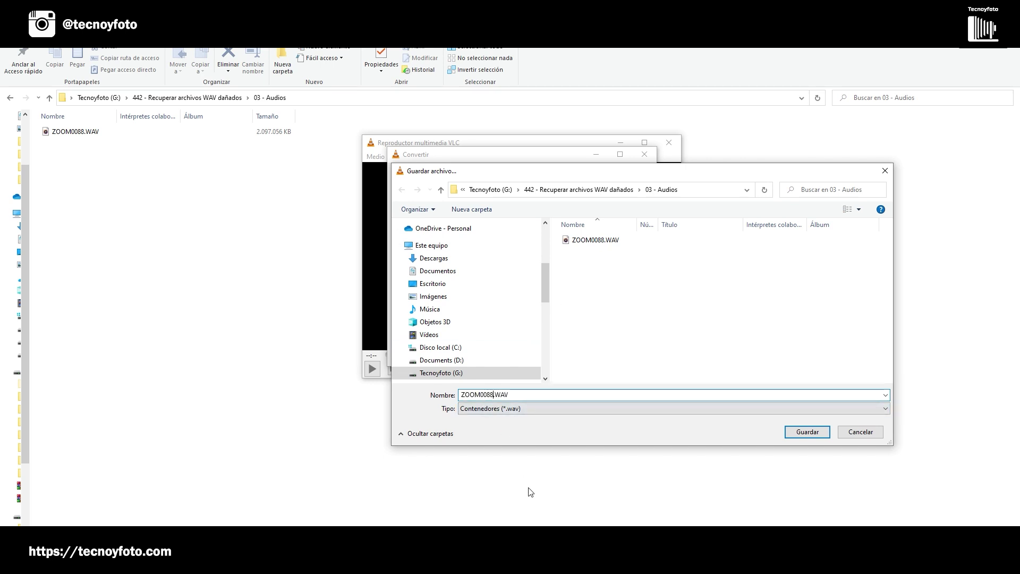
{"action": "type", "text": "_recupe"}
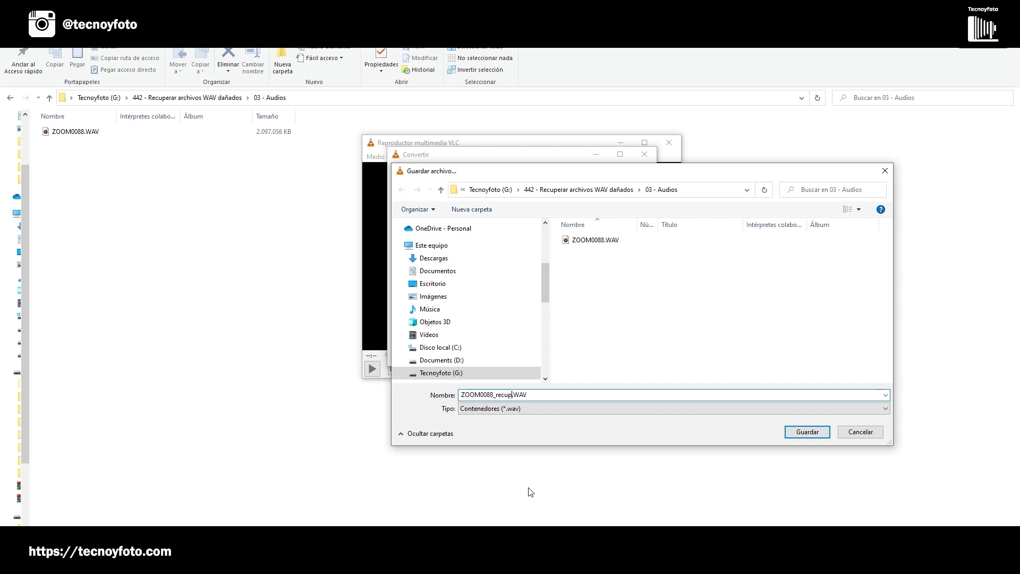
{"action": "type", "text": "rado"}
{"action": "left_click", "coordinate": [807, 432]}
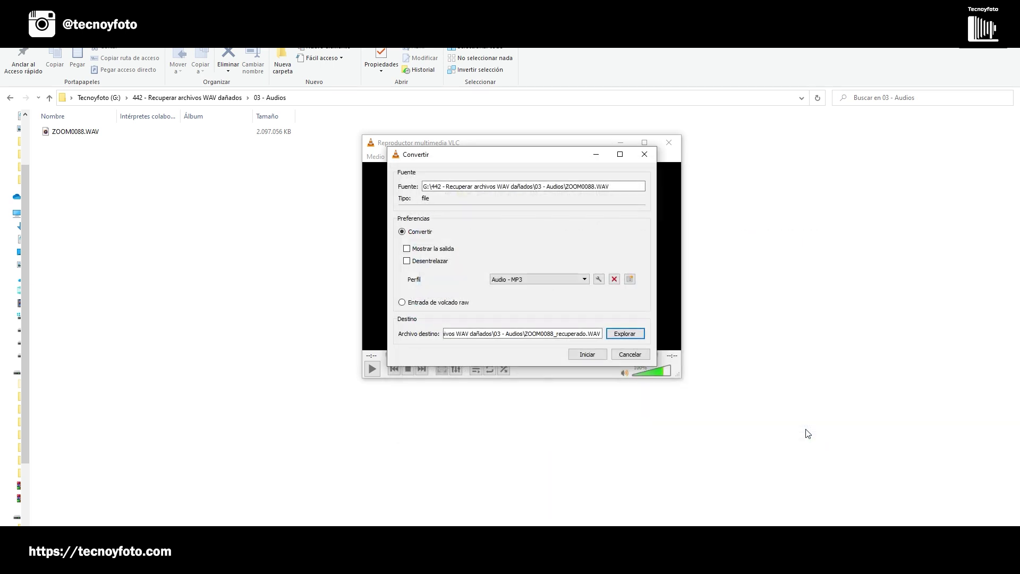
{"action": "left_click", "coordinate": [587, 354]}
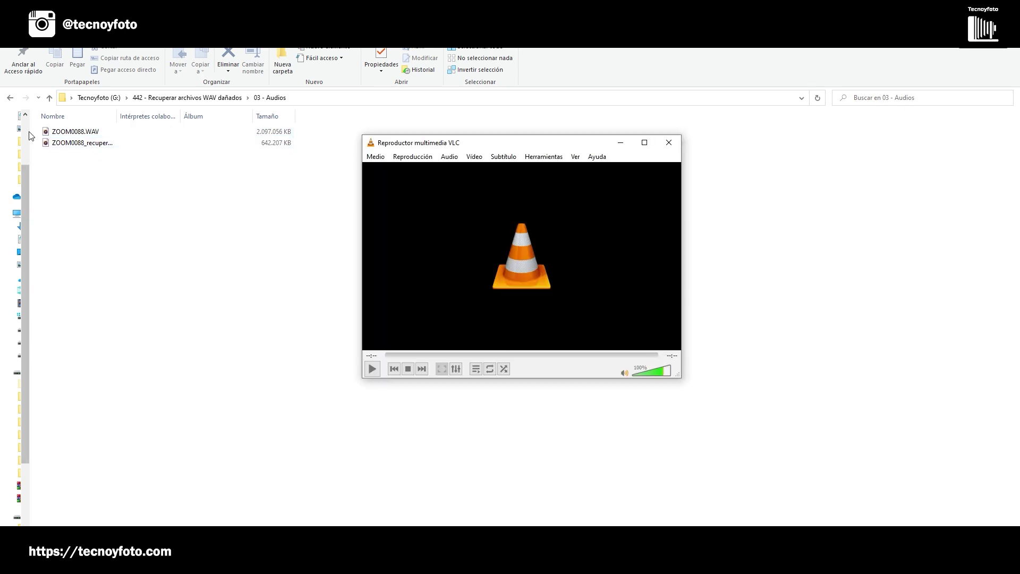
Play the converted ZOOM0088_recuperado file from the 03 - Audios folder in the default music player
{"action": "double_click", "coordinate": [76, 143]}
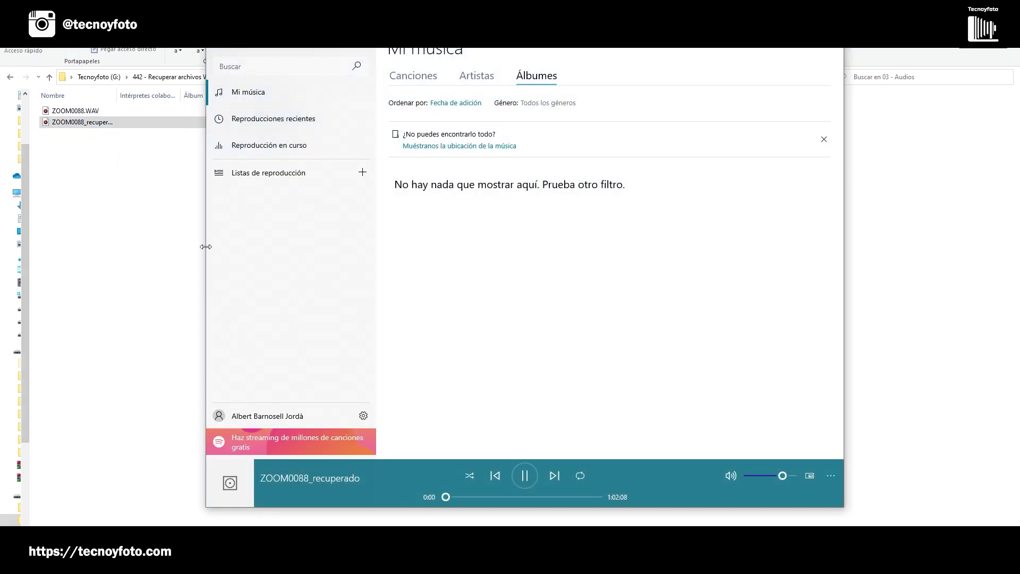